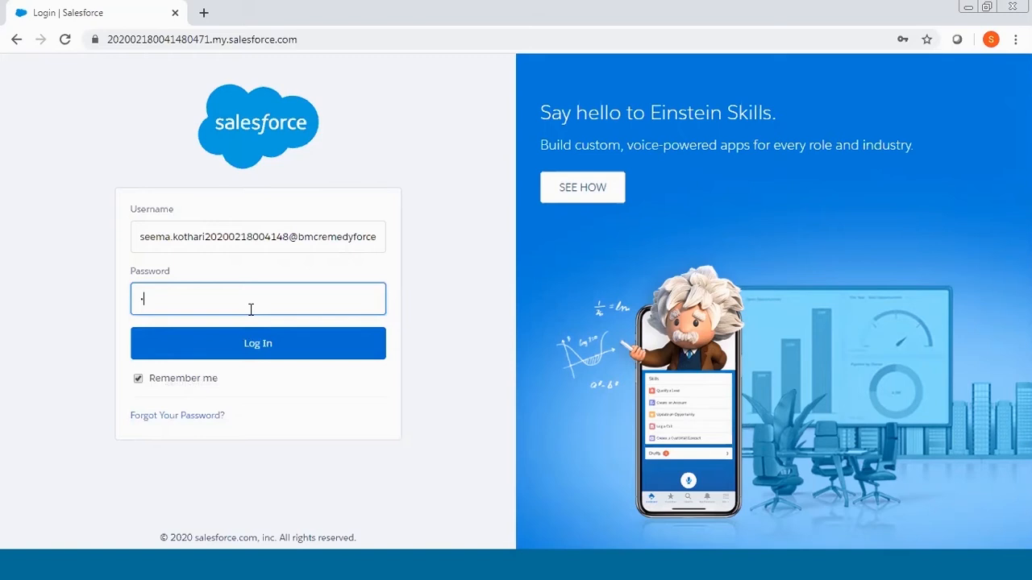
# Log in to the Salesforce org, dismiss the site's notification request and list the available apps
pyautogui.click(224, 350)
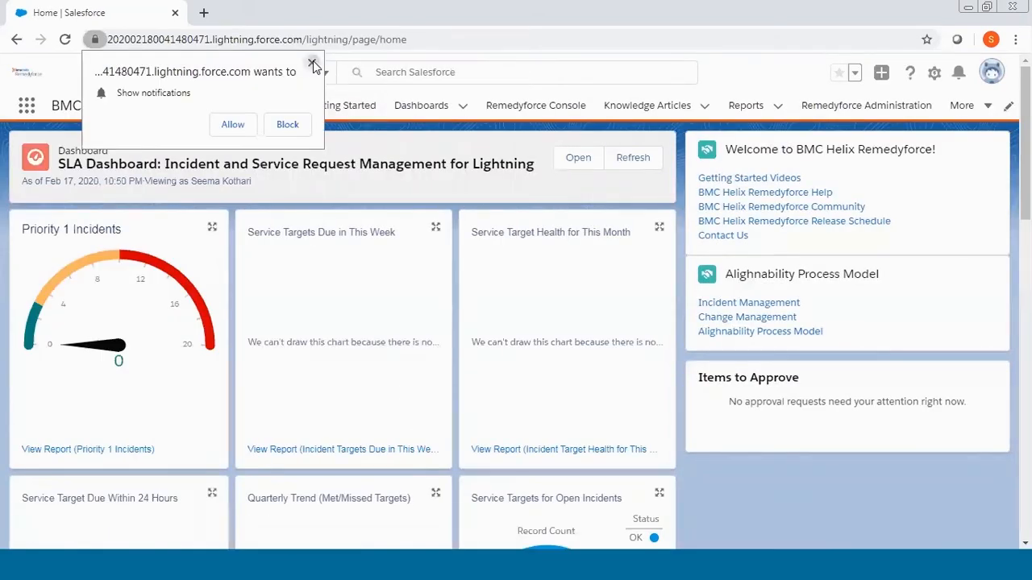
pyautogui.click(313, 63)
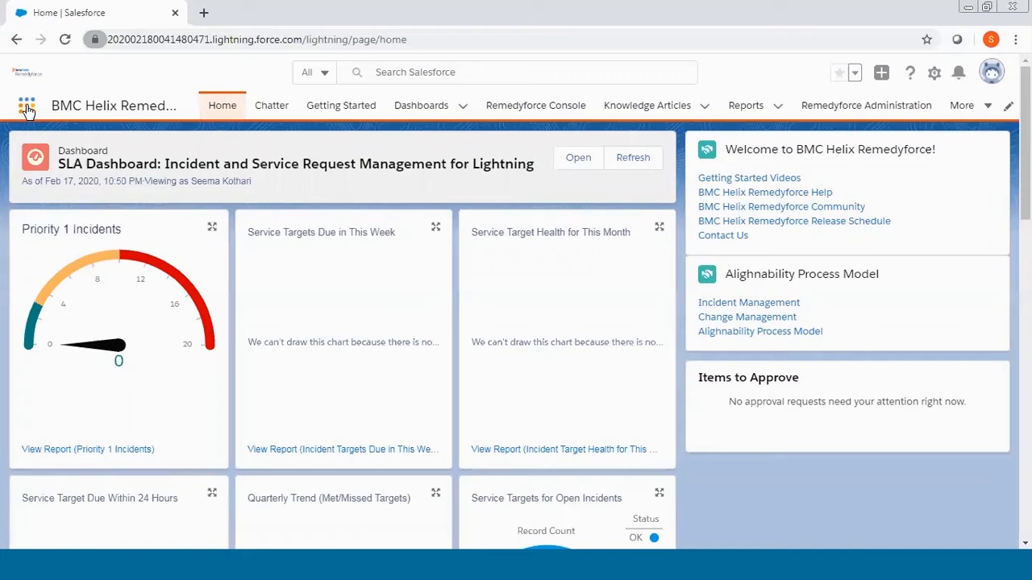
pyautogui.click(27, 109)
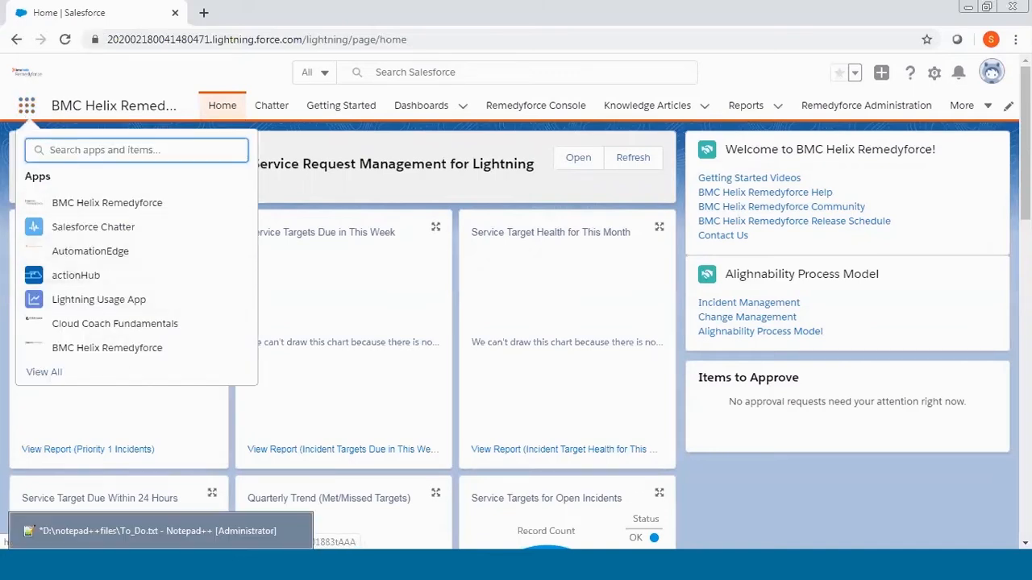
# Switch to the incognito window with the package installation link and log in with the account password
pyautogui.moveTo(208, 566)
pyautogui.click(179, 530)
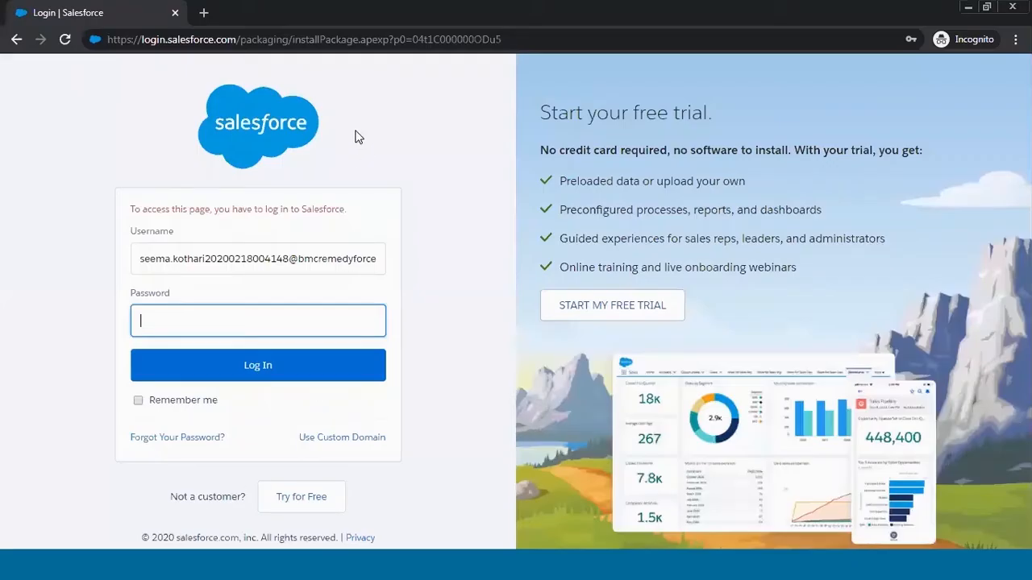
pyautogui.click(256, 324)
pyautogui.write('••')
pyautogui.click(234, 368)
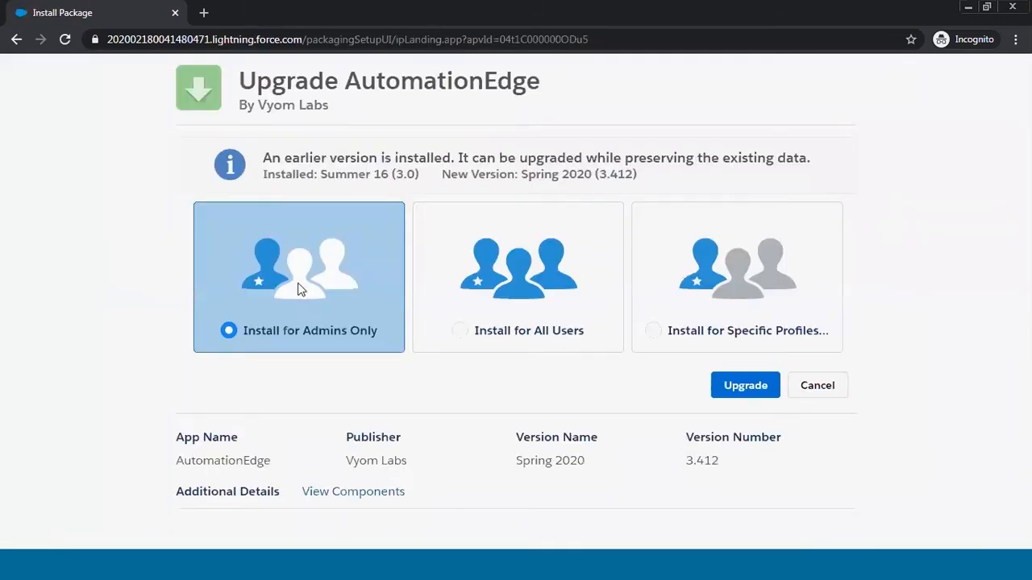
# Upgrade the AutomationEdge package with the Install for Admins Only option and review the installed packages list
pyautogui.click(745, 385)
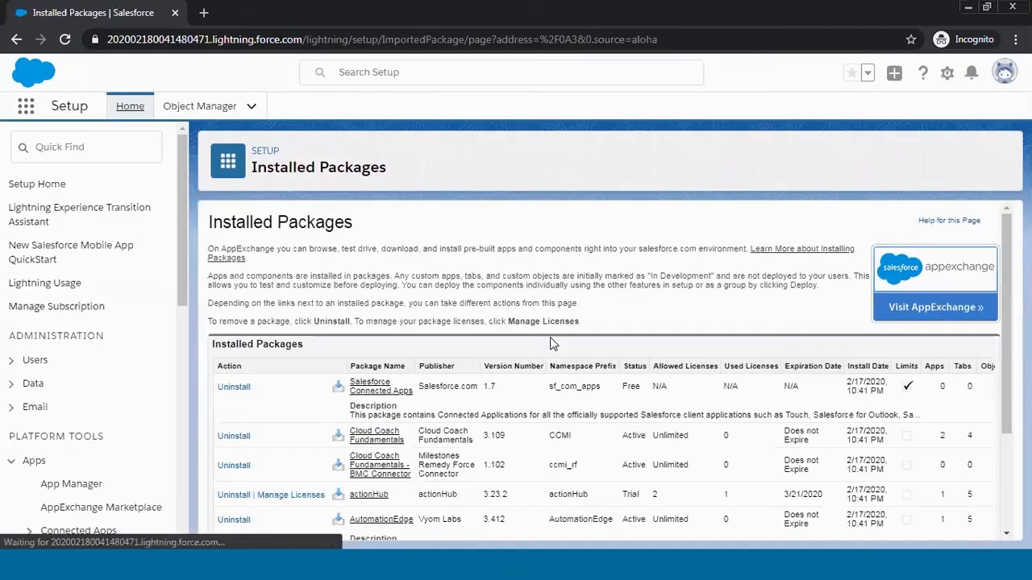
pyautogui.scroll(-2, 555, 371)
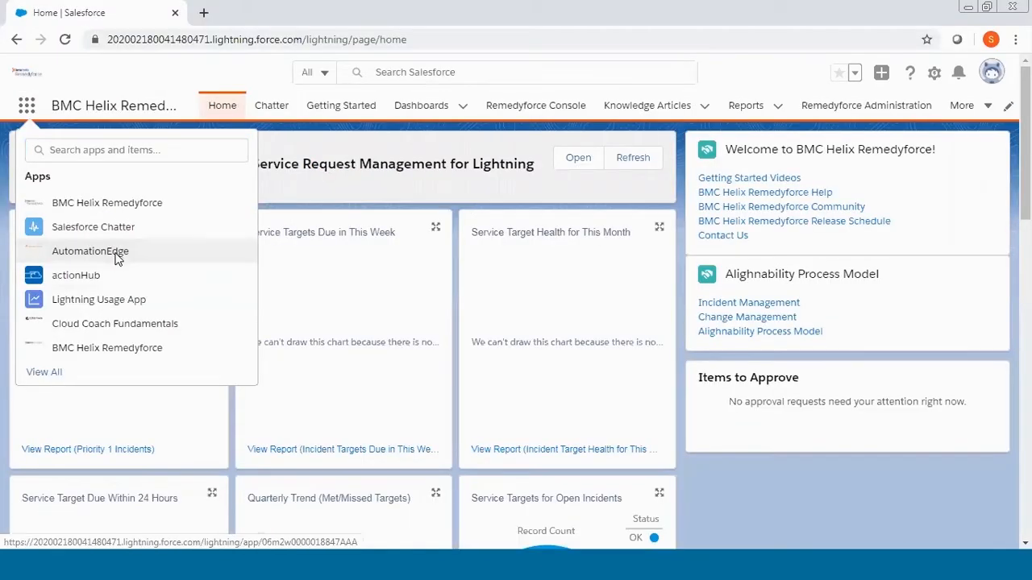
# Return to the regular browser window, open AutomationEdge Administration and accept the end user license agreement
pyautogui.click(103, 253)
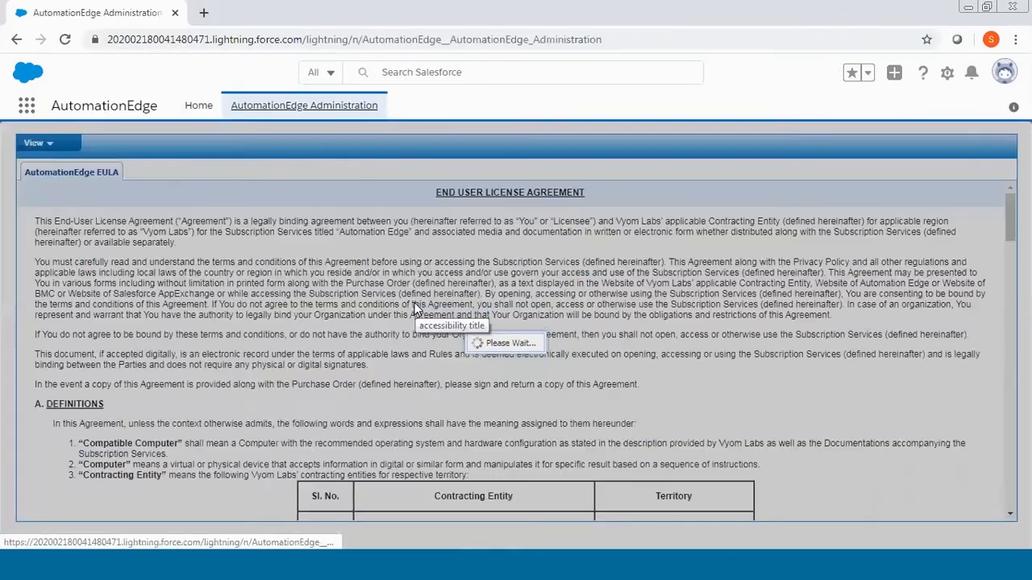
pyautogui.scroll(-15, 414, 303)
pyautogui.scroll(-20, 415, 442)
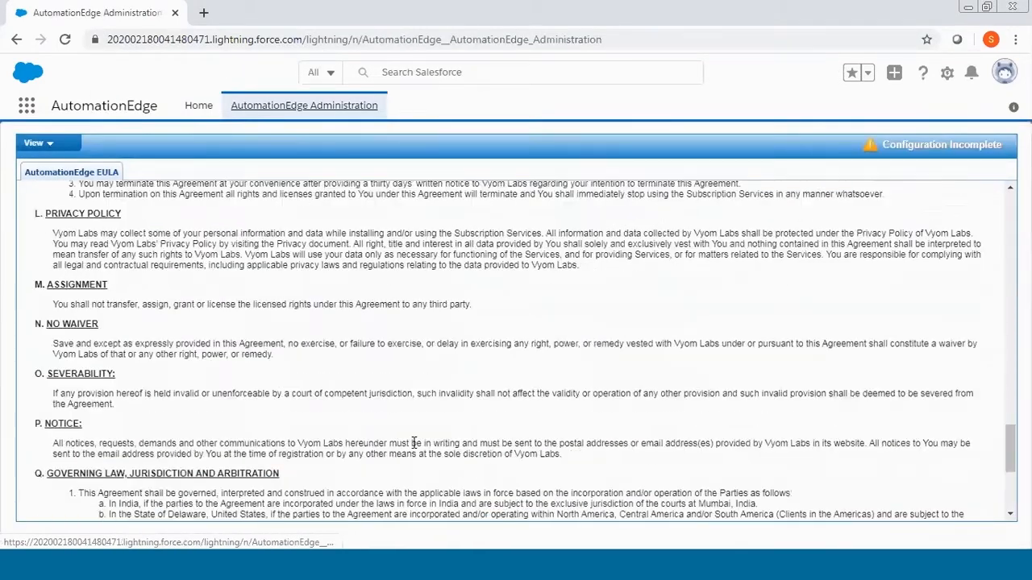
pyautogui.click(384, 478)
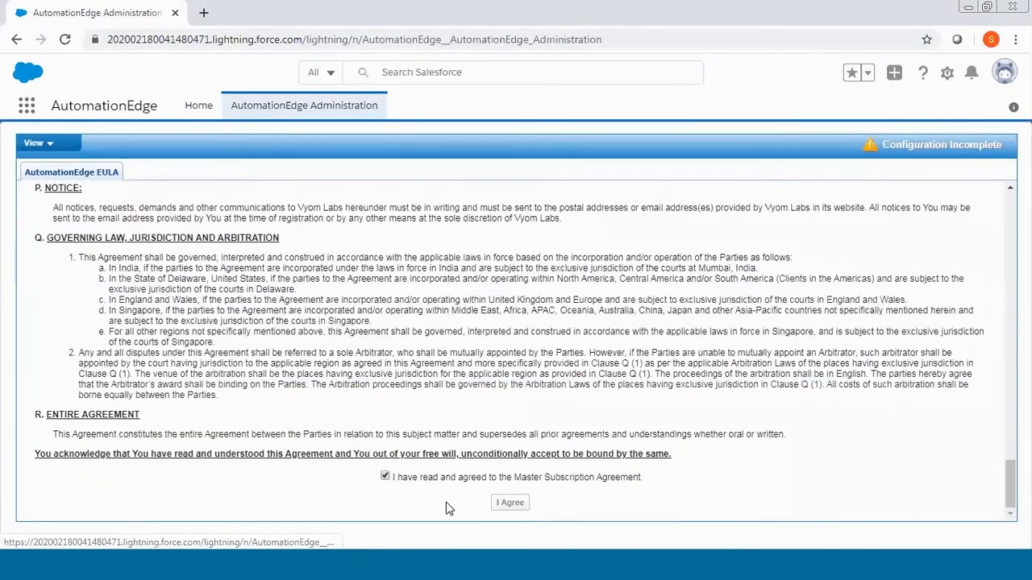
pyautogui.click(510, 503)
pyautogui.click(482, 337)
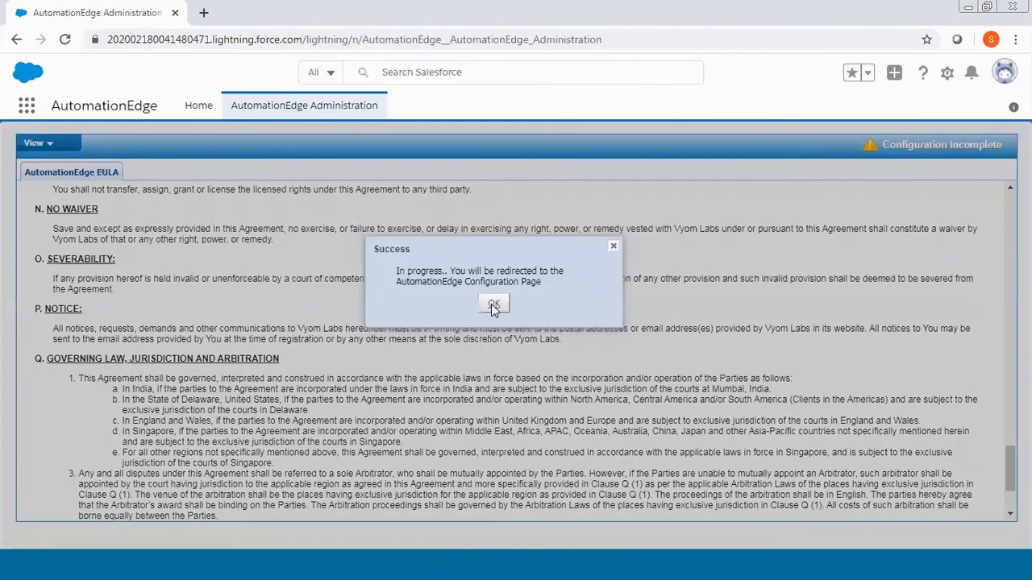
pyautogui.click(493, 306)
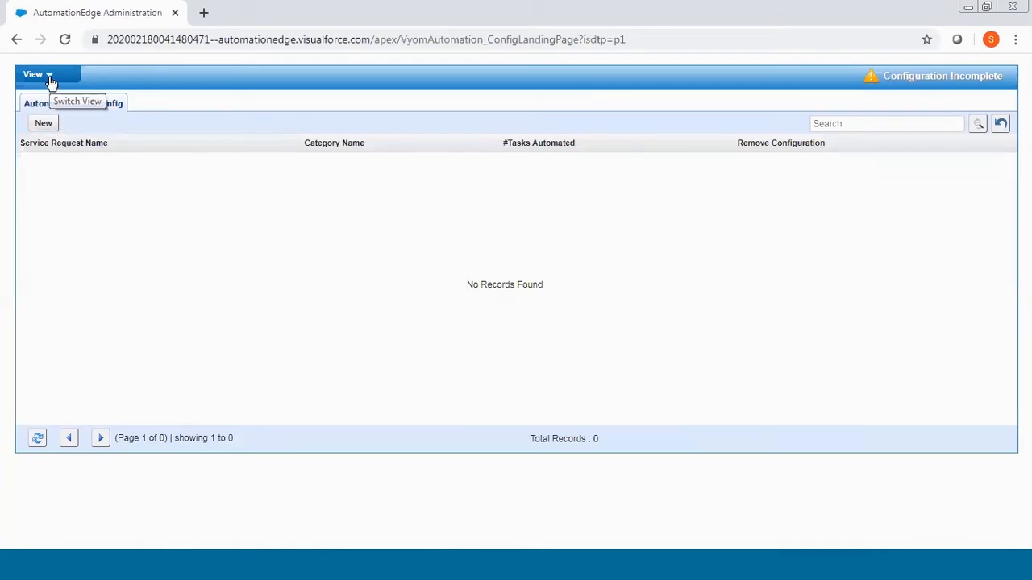
# Open the AutomationEdge Setup view for editing and set the OrgCode to TENANTRF
pyautogui.click(1001, 123)
pyautogui.click(52, 78)
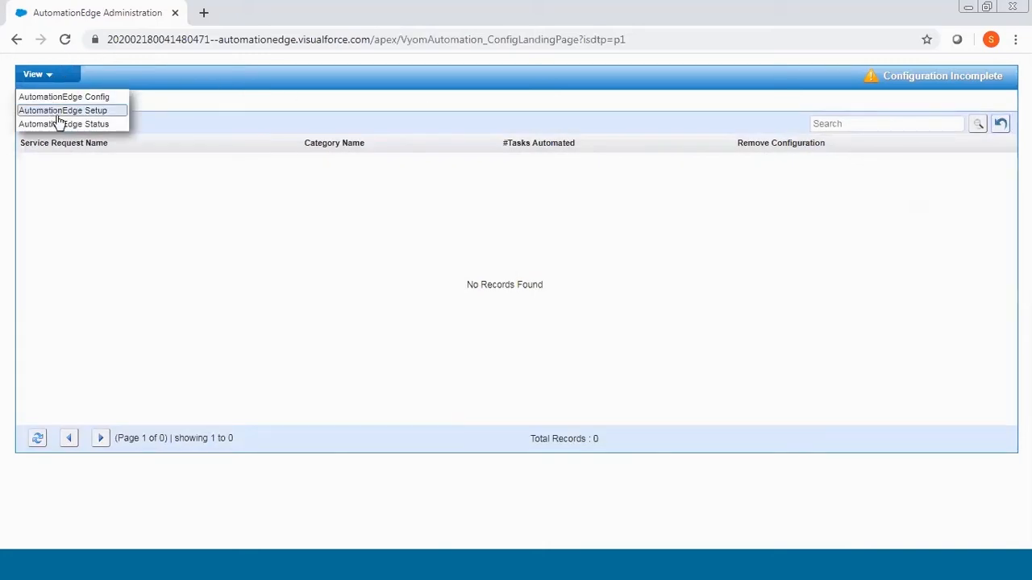
pyautogui.click(62, 112)
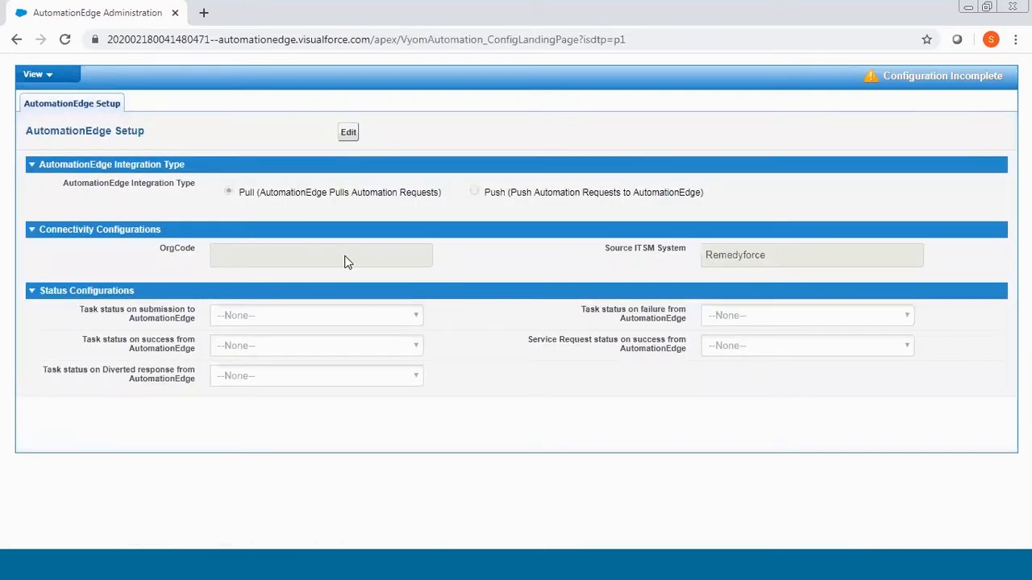
pyautogui.click(346, 135)
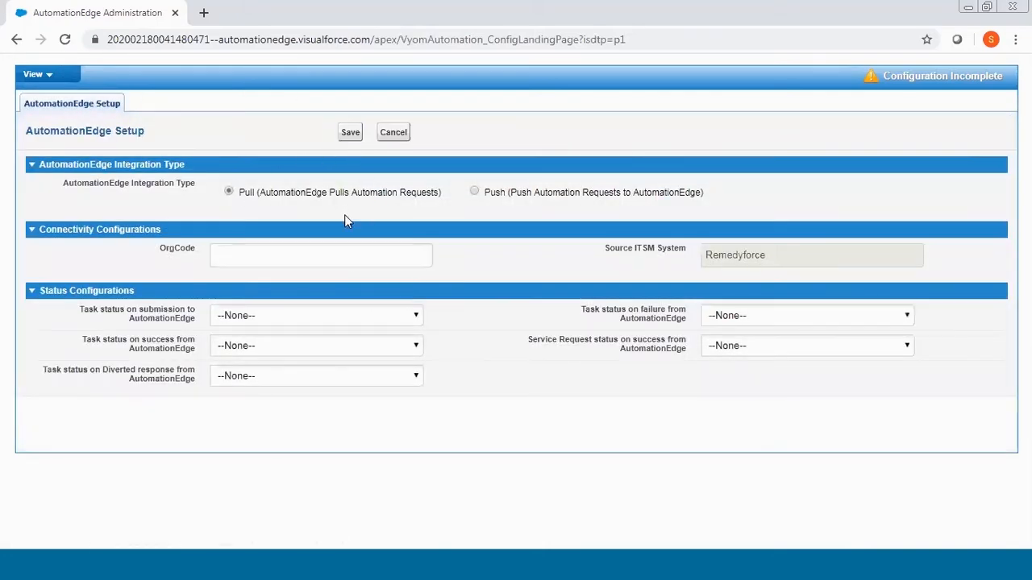
pyautogui.click(281, 258)
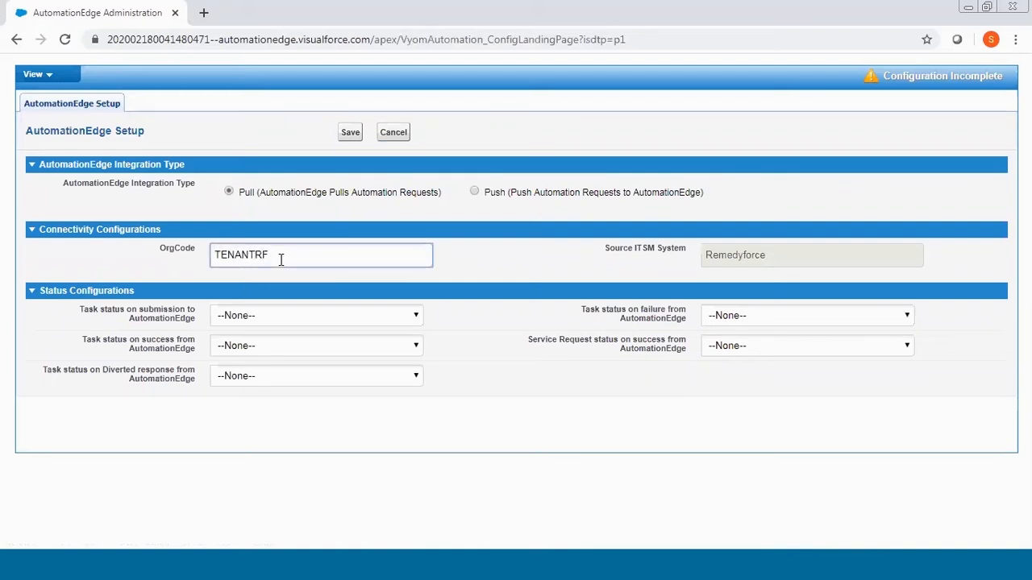
# Set the task status on submission to ASSIGNED, on success to AUTOMATION IN-PROGRESS and on Diverted response to IN PROGRESS
pyautogui.click(289, 321)
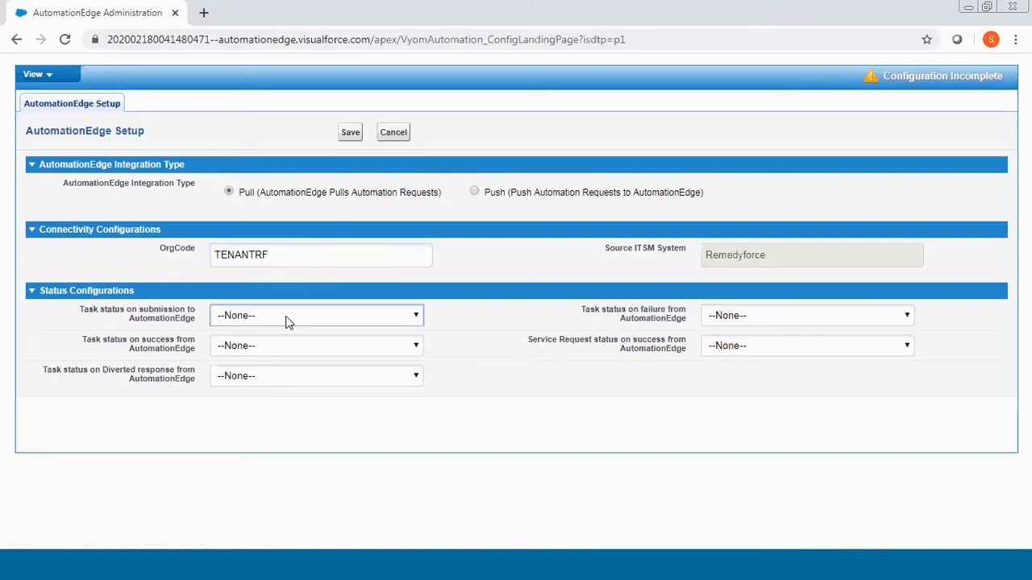
pyautogui.click(288, 321)
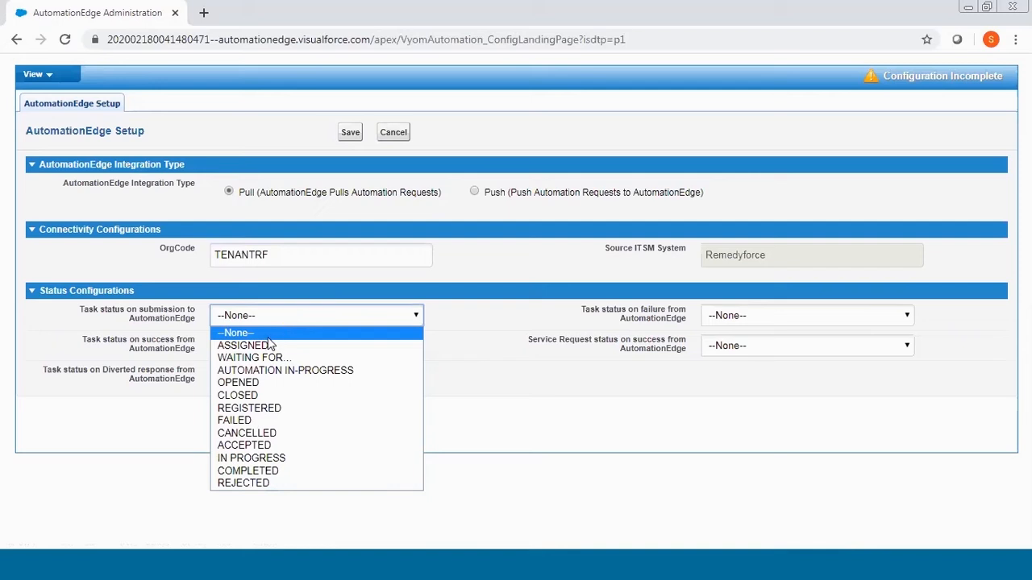
pyautogui.click(261, 346)
pyautogui.click(268, 349)
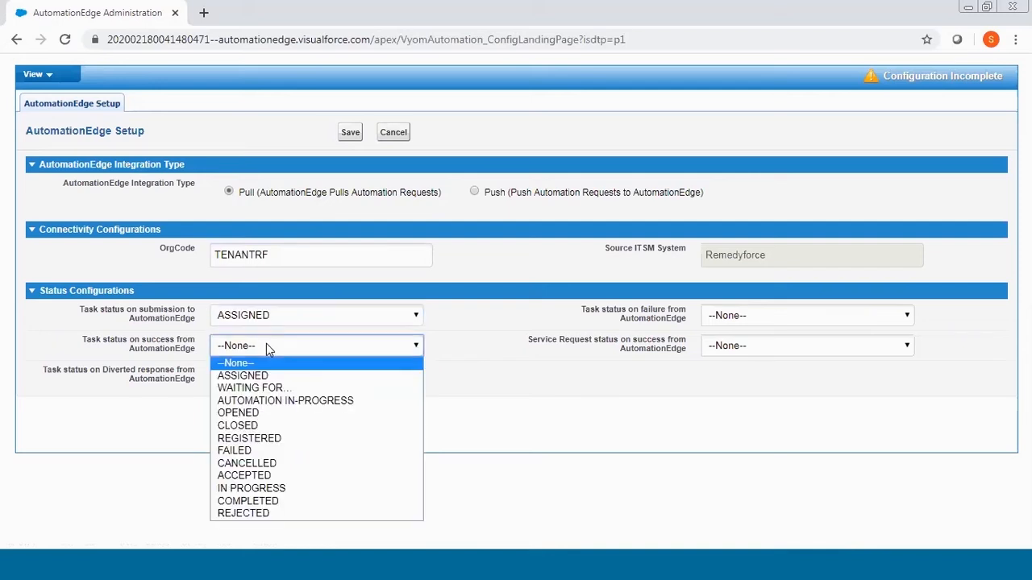
pyautogui.click(286, 400)
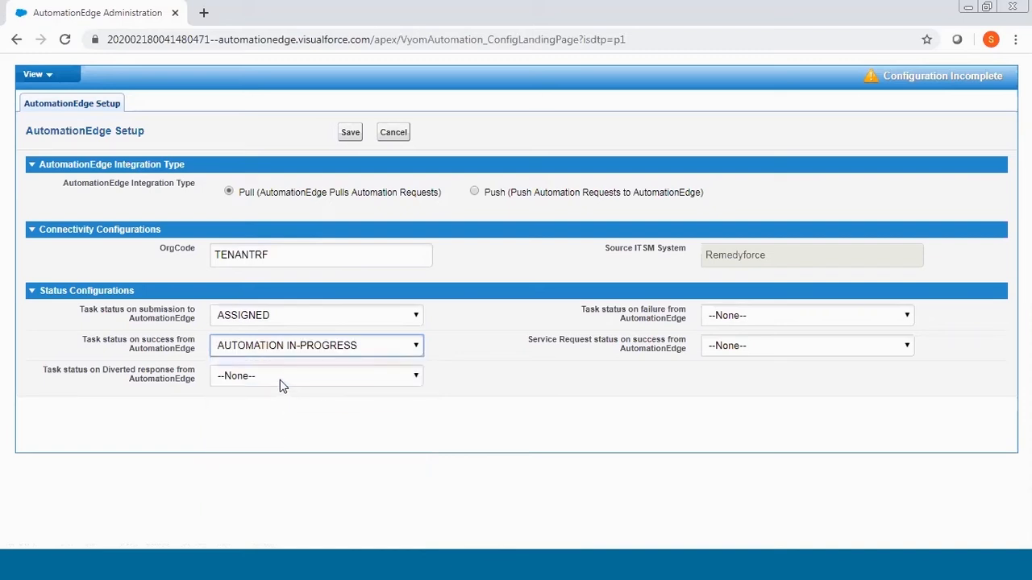
pyautogui.click(279, 375)
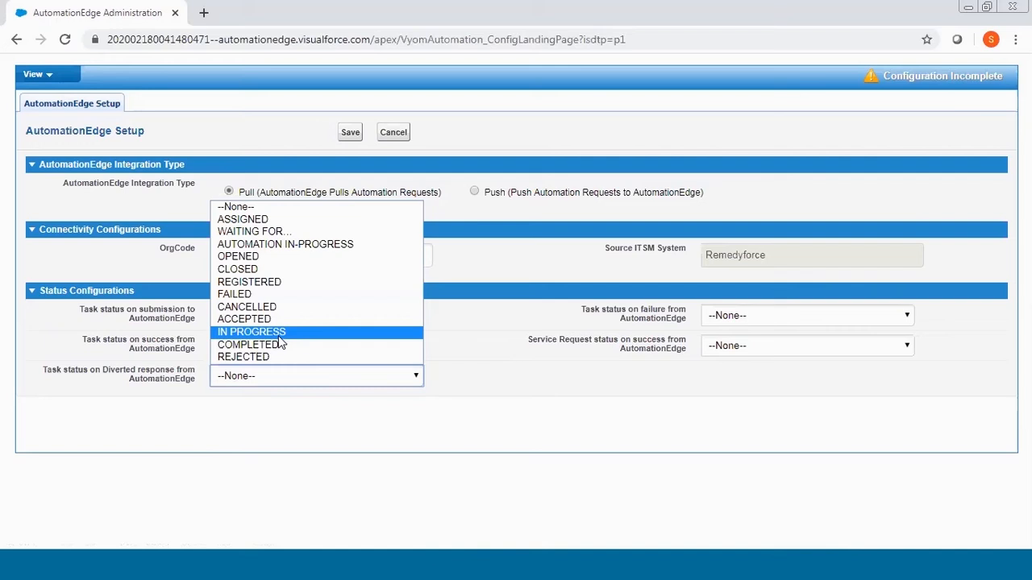
pyautogui.click(281, 332)
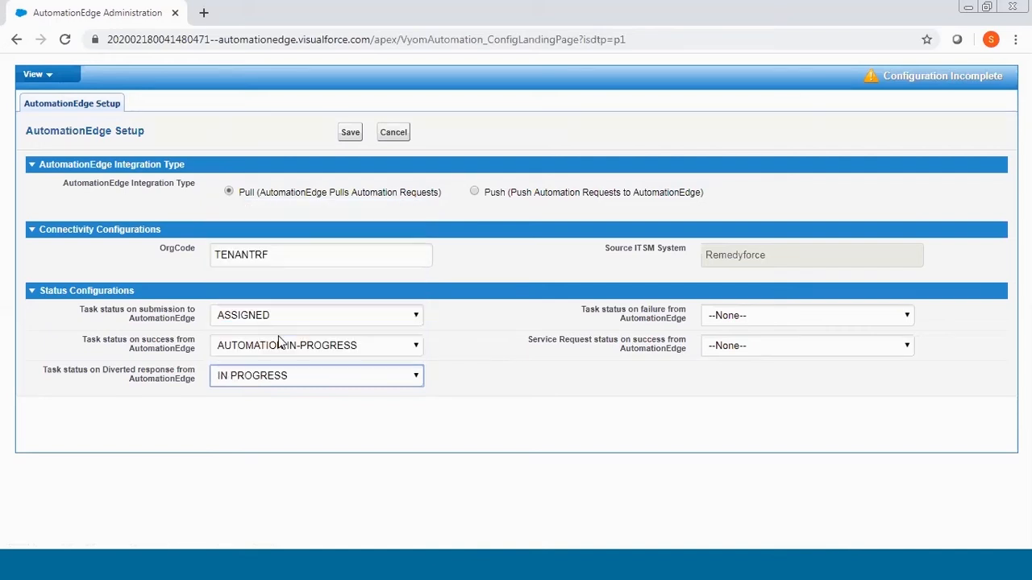
# Set the task status on failure to FAILED and the Service Request status on success to COMPLETED
pyautogui.click(769, 318)
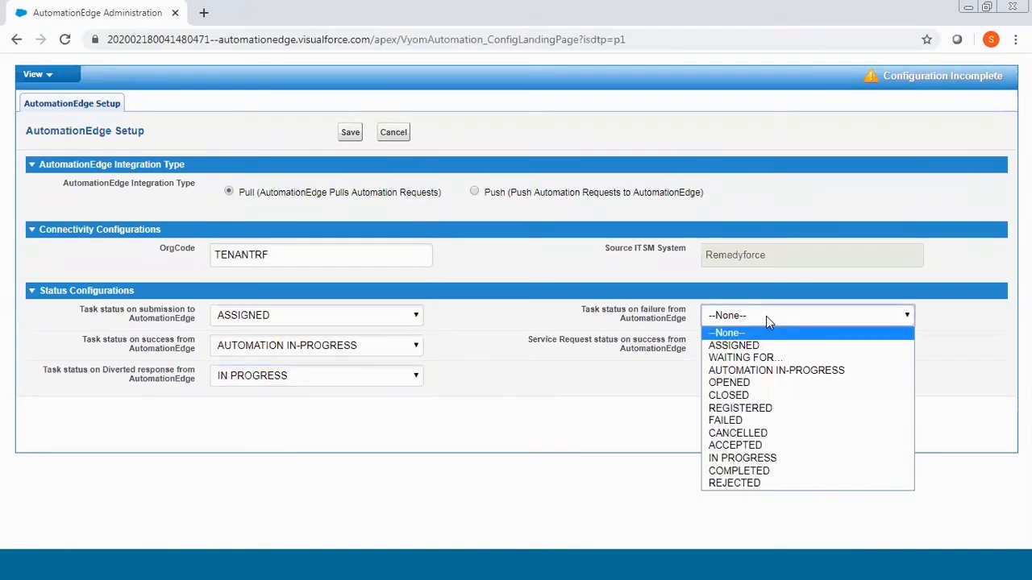
pyautogui.click(737, 419)
pyautogui.click(735, 347)
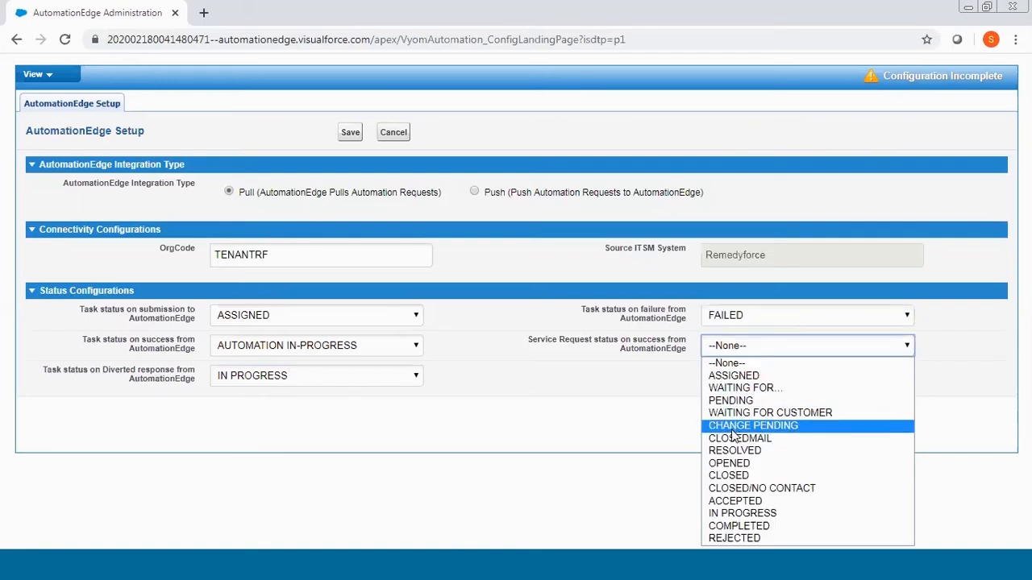
pyautogui.click(762, 526)
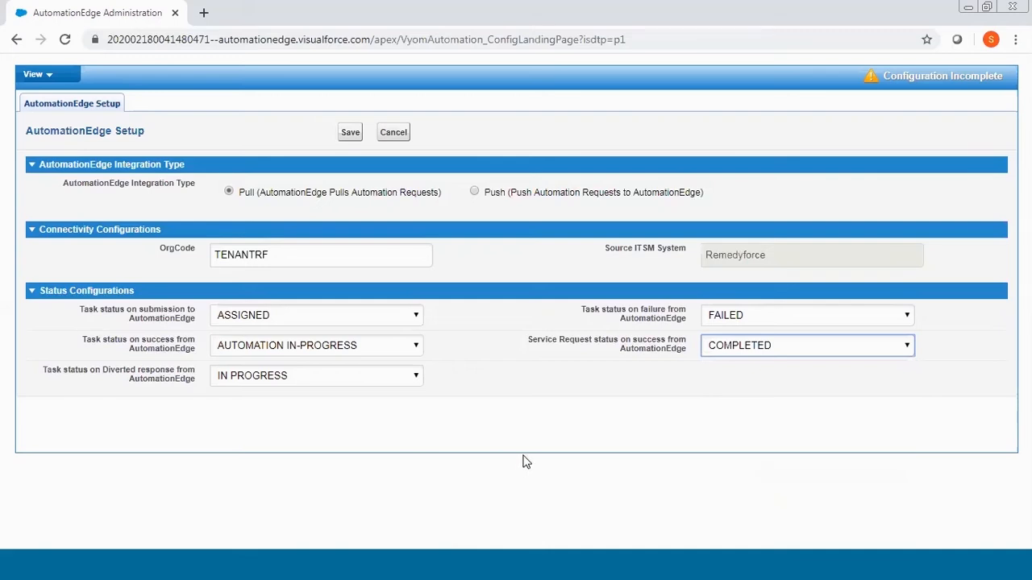
# In the AutomationEdge Status view, create the automation fields on the Remedyforce Task object
pyautogui.click(37, 75)
pyautogui.click(61, 121)
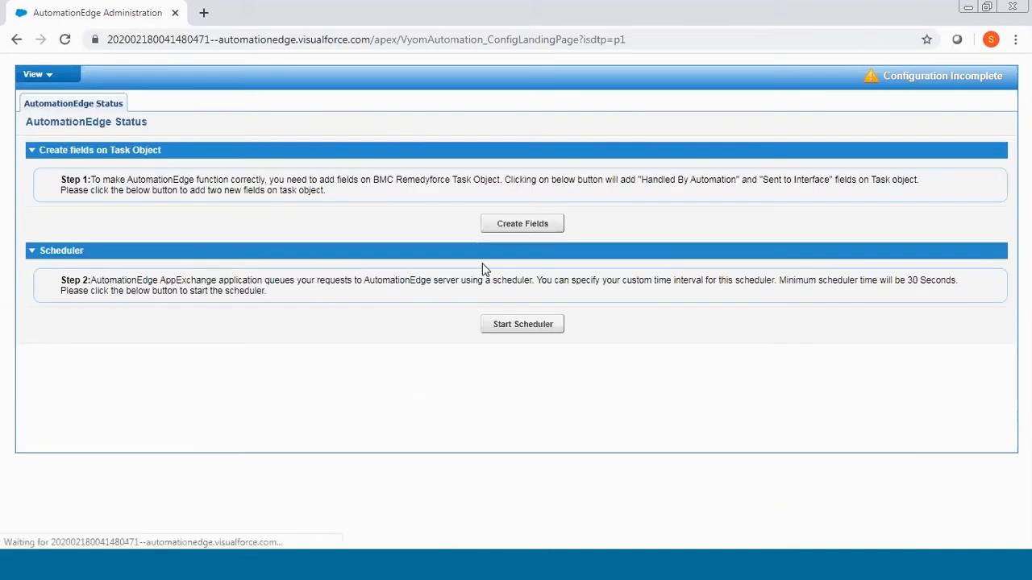
pyautogui.click(534, 225)
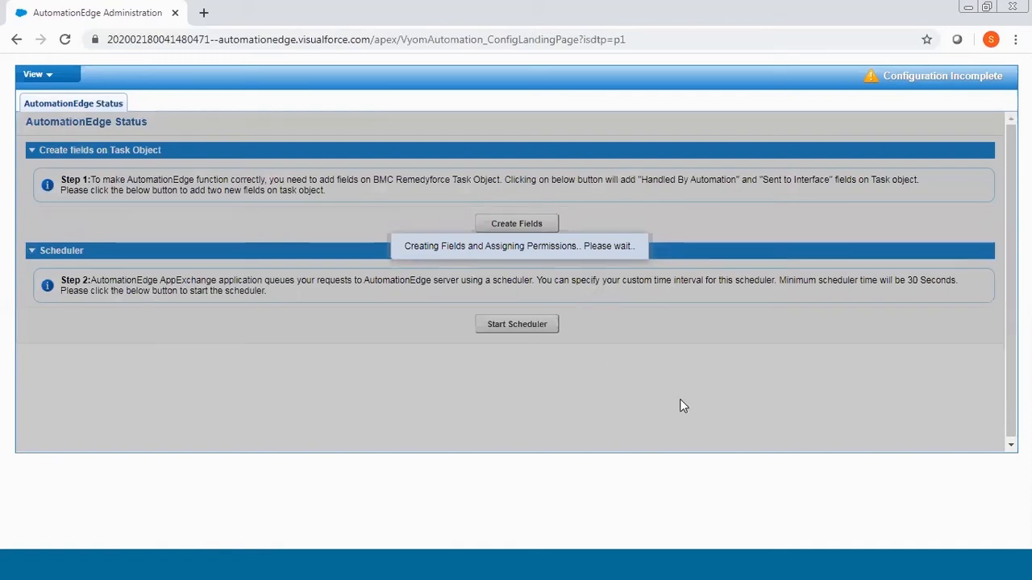
pyautogui.click(513, 297)
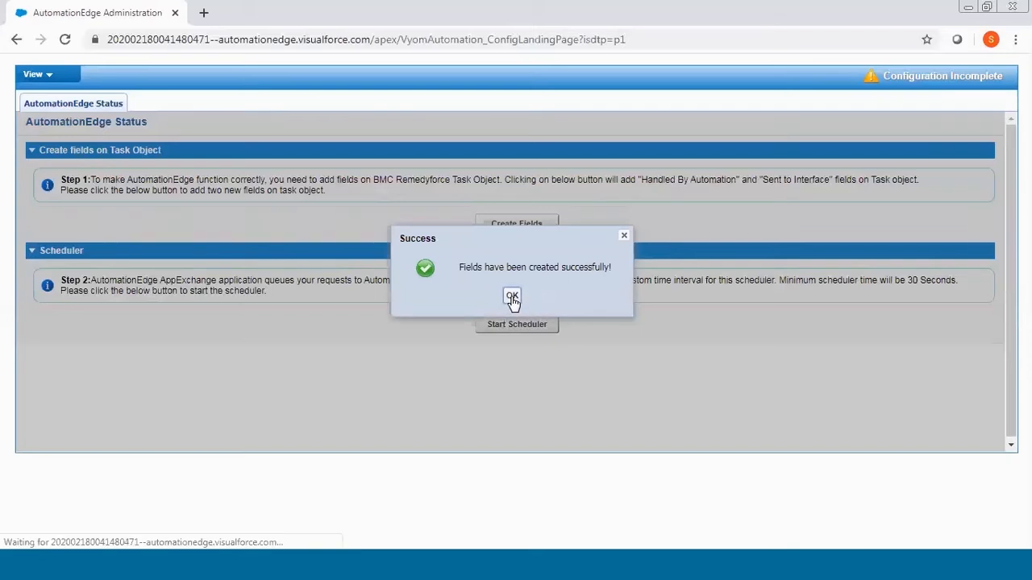
# Start the AutomationEdge scheduler with an interval of 30 seconds
pyautogui.click(513, 327)
pyautogui.click(495, 303)
pyautogui.write('30')
pyautogui.click(526, 326)
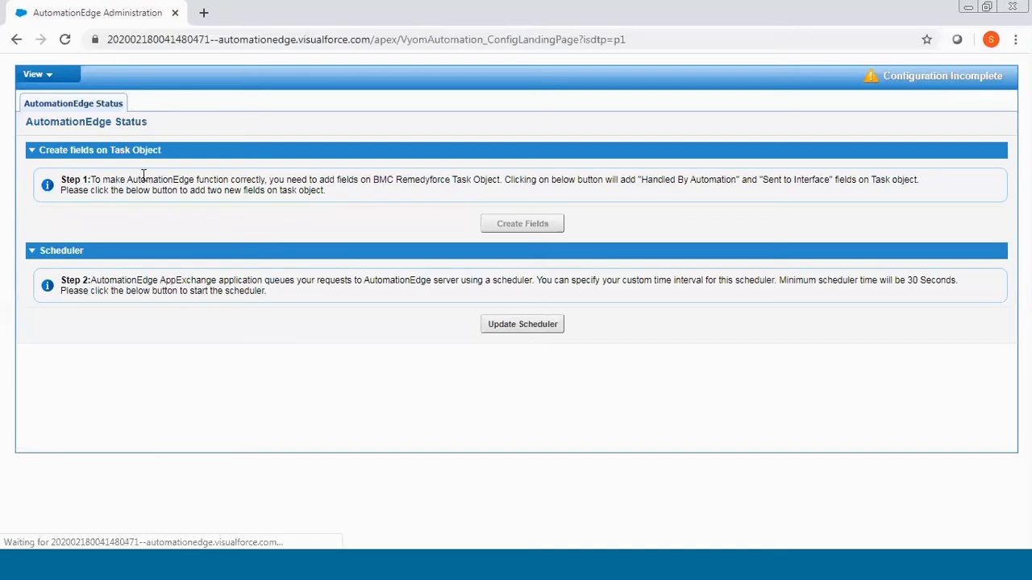
# In the AutomationEdge Config view, open the Employee On-Boarding task template to review its workflow and input mapping
pyautogui.click(48, 76)
pyautogui.click(46, 96)
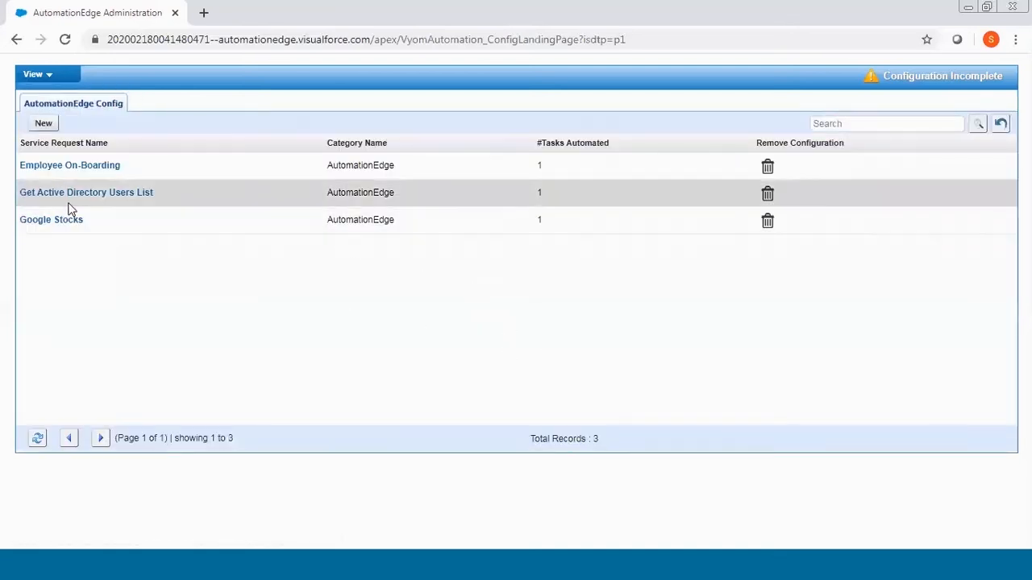
pyautogui.click(71, 166)
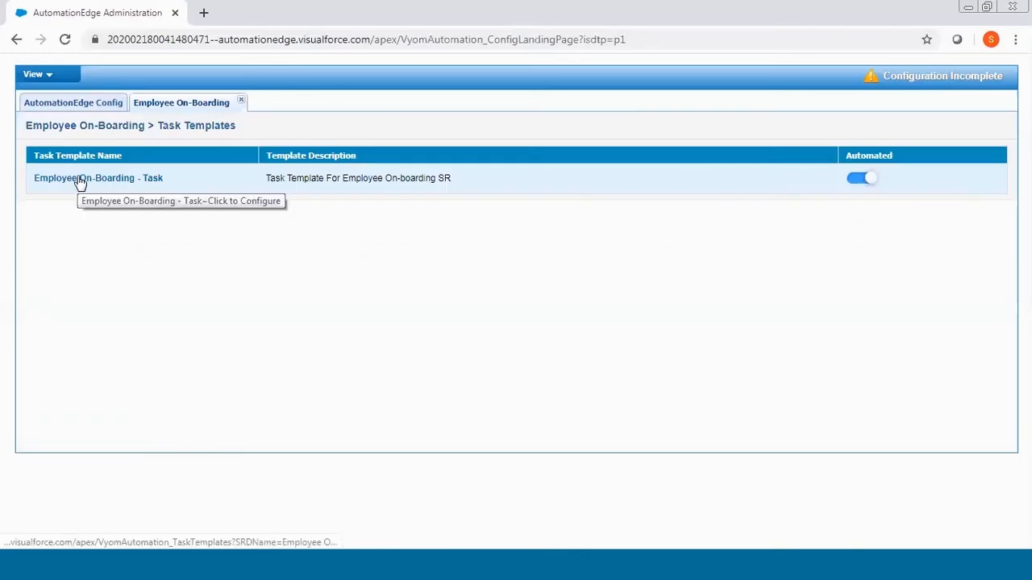
pyautogui.click(80, 183)
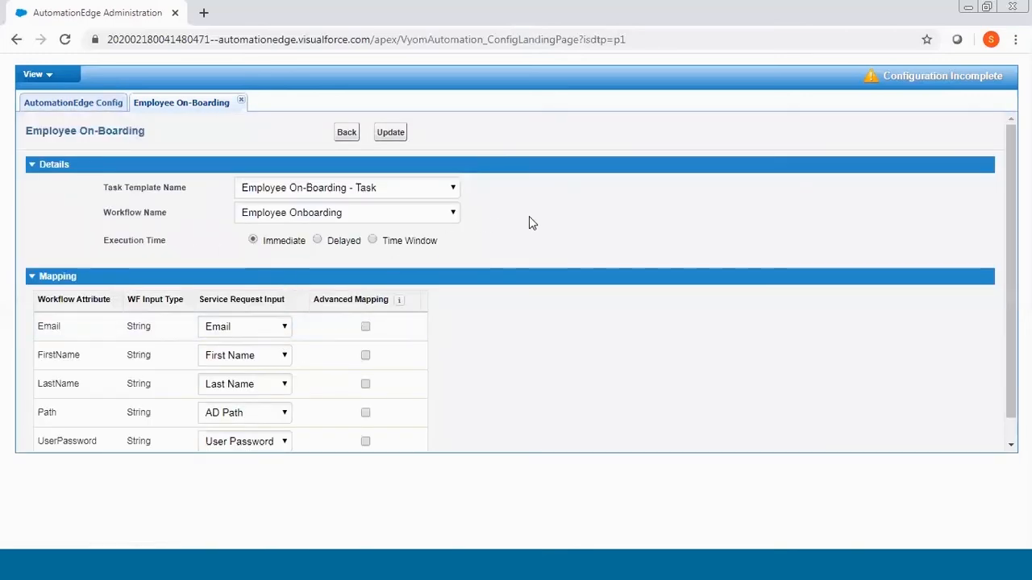
# Open the Get Active Directory Users List task template from the configuration list to review its workflow and mapping
pyautogui.click(53, 105)
pyautogui.click(73, 191)
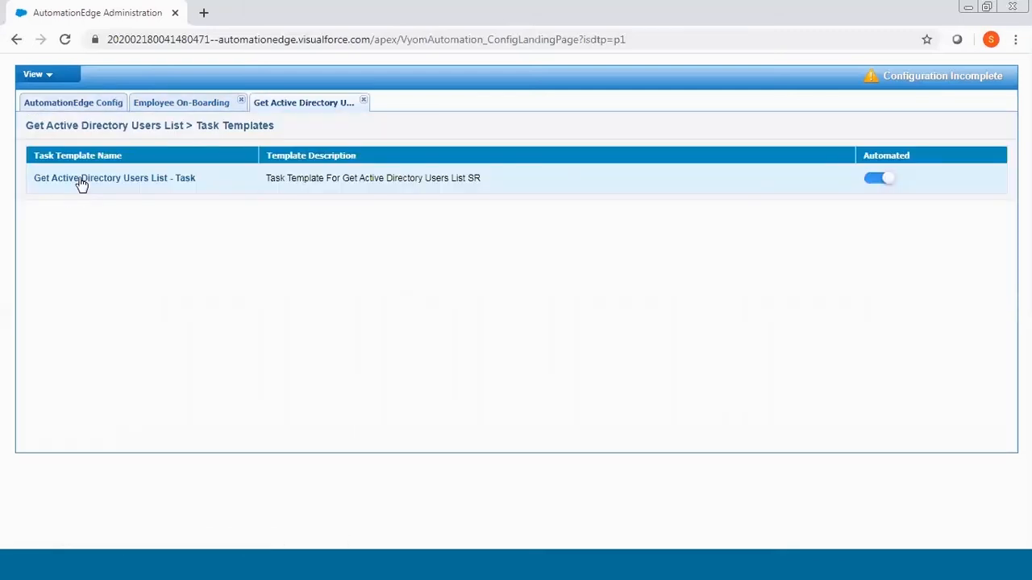
pyautogui.click(79, 180)
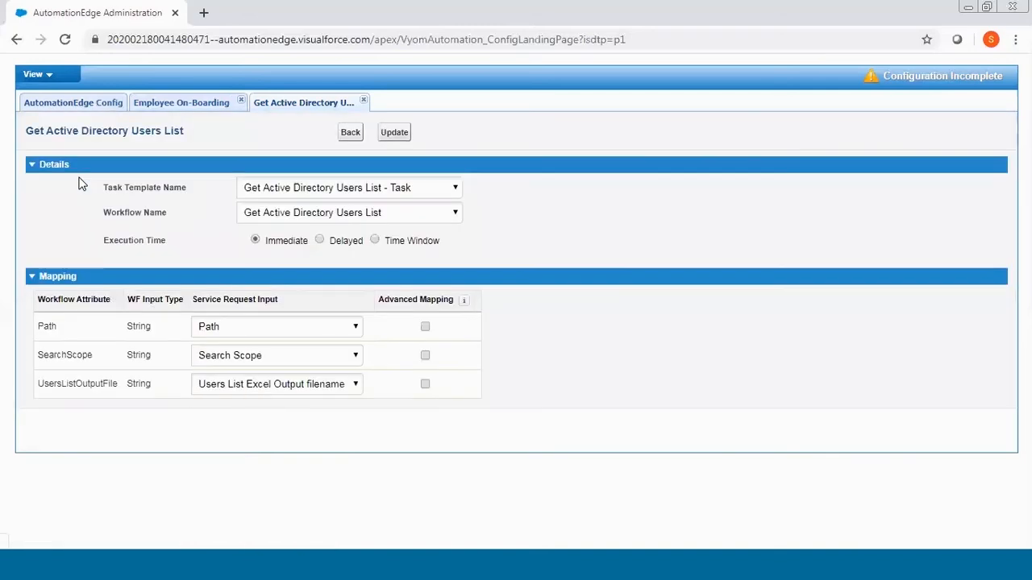
# Open the Google Stocks task template from the AutomationEdge configuration list to review its workflow and mapping
pyautogui.click(66, 104)
pyautogui.click(56, 220)
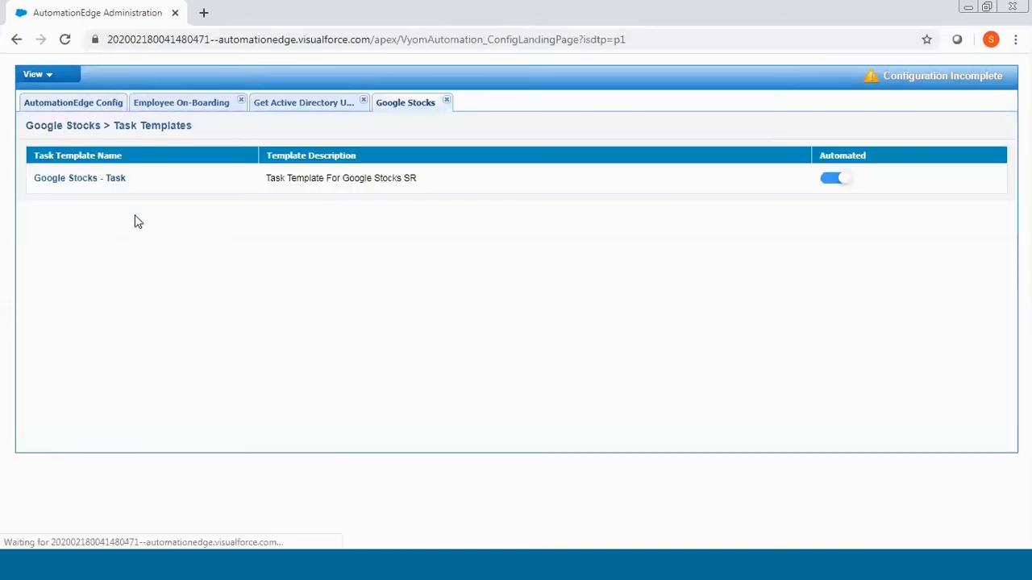
pyautogui.click(84, 179)
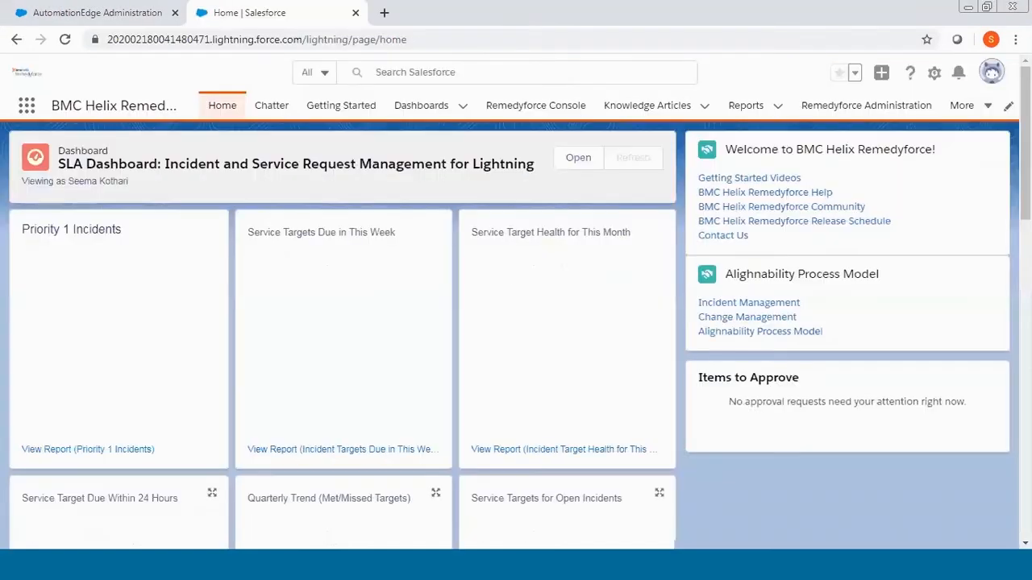
# From the personal settings in Salesforce, open the advanced user details and the user's ServiceDesk System Administrator profile
pyautogui.click(992, 72)
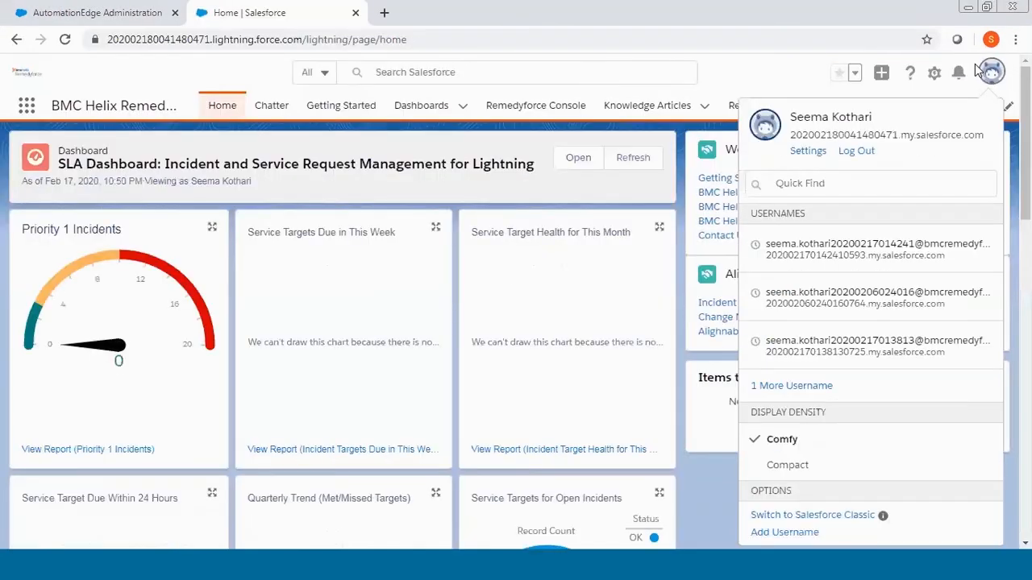
pyautogui.click(809, 151)
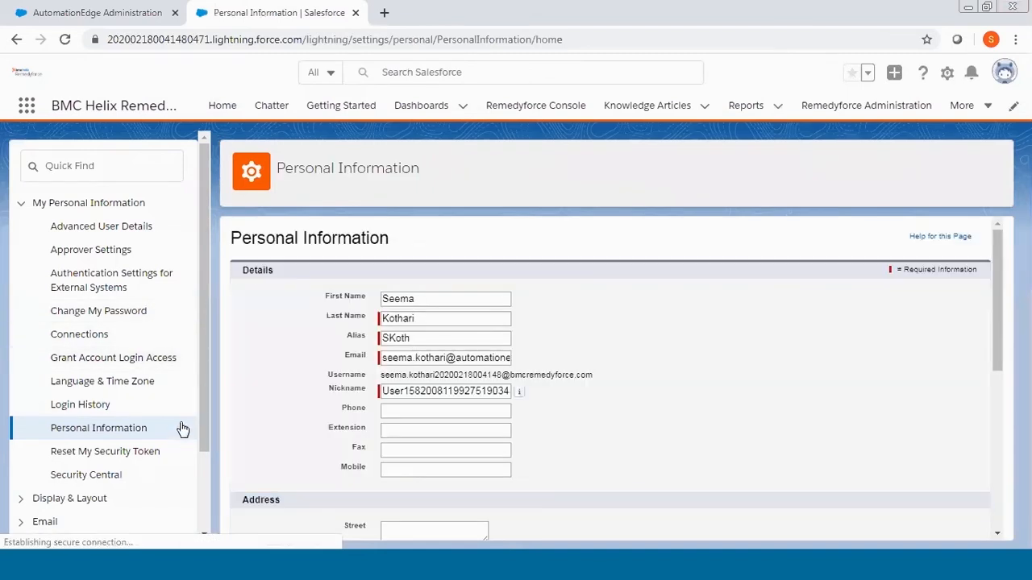
pyautogui.click(143, 232)
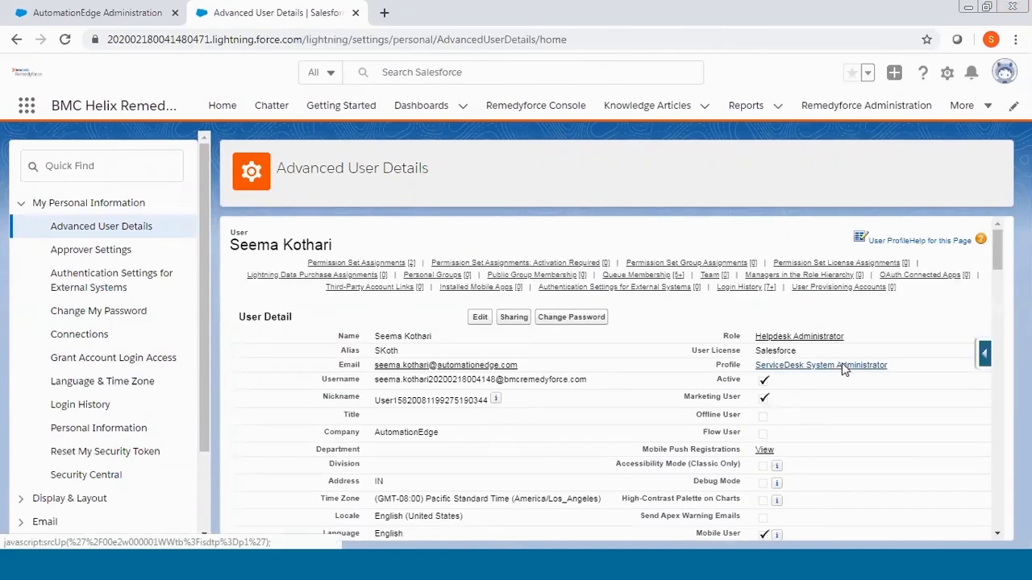
pyautogui.click(843, 366)
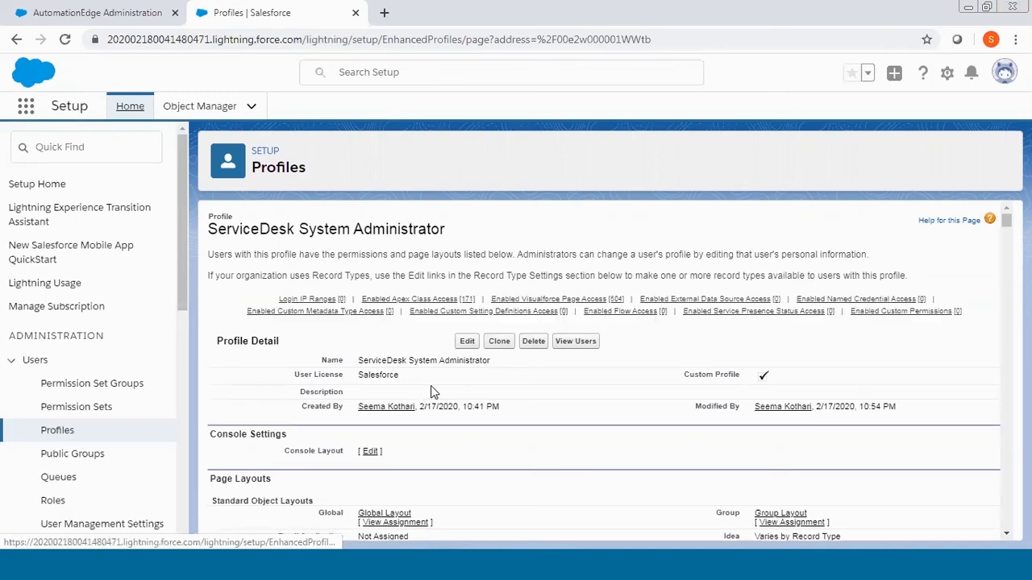
# Add a login IP range from 0.0.0.0 to 255.255.255.255 to the ServiceDesk System Administrator profile and save it
pyautogui.click(311, 300)
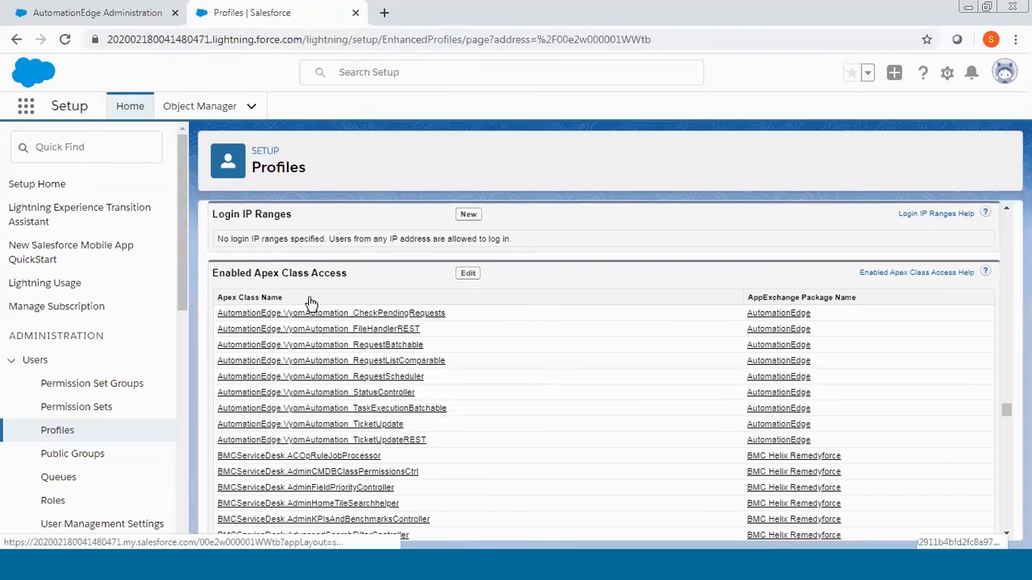
pyautogui.click(468, 216)
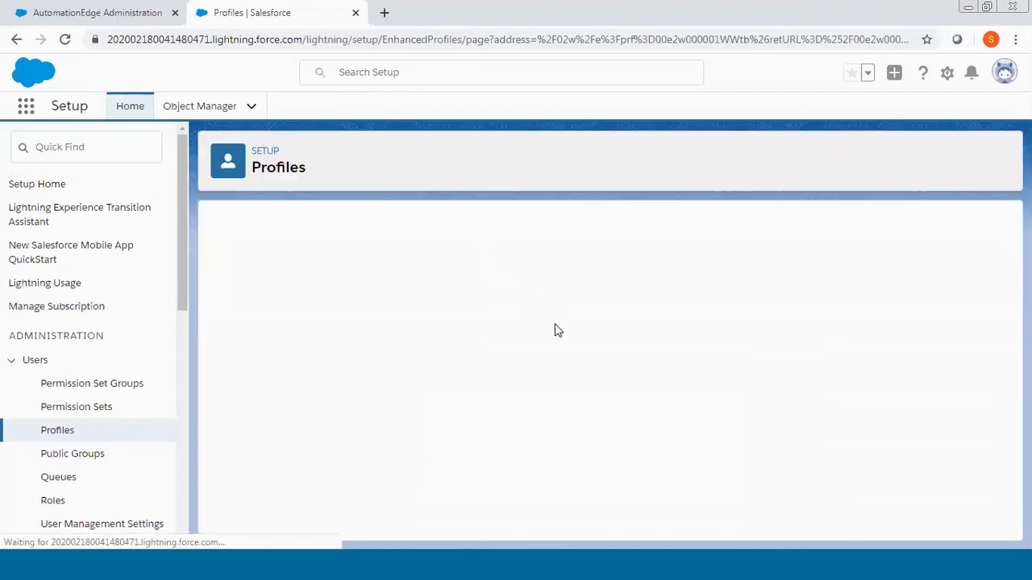
pyautogui.click(416, 325)
pyautogui.write('0.0.0.0')
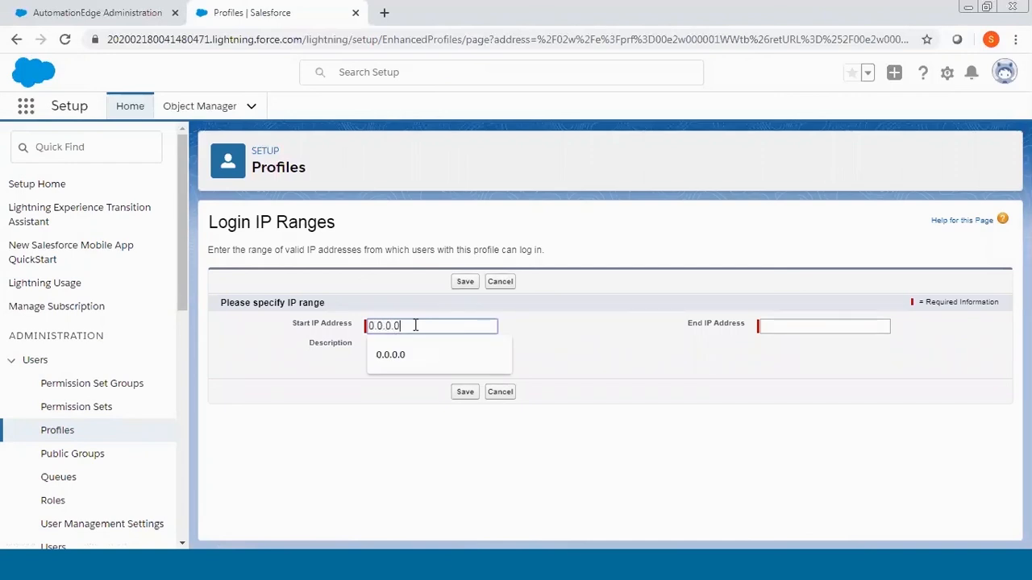
pyautogui.click(773, 326)
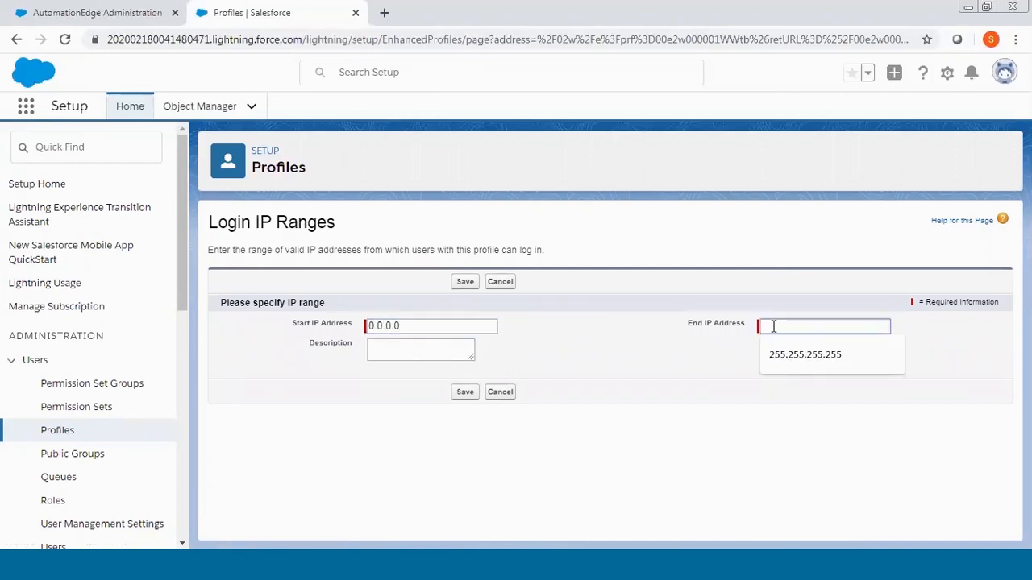
pyautogui.click(795, 356)
pyautogui.click(467, 392)
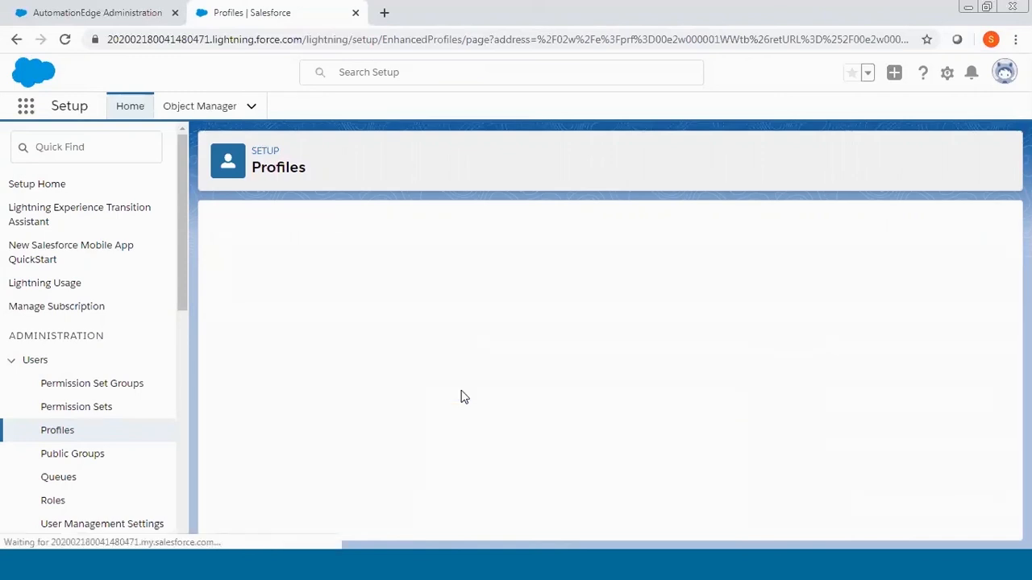